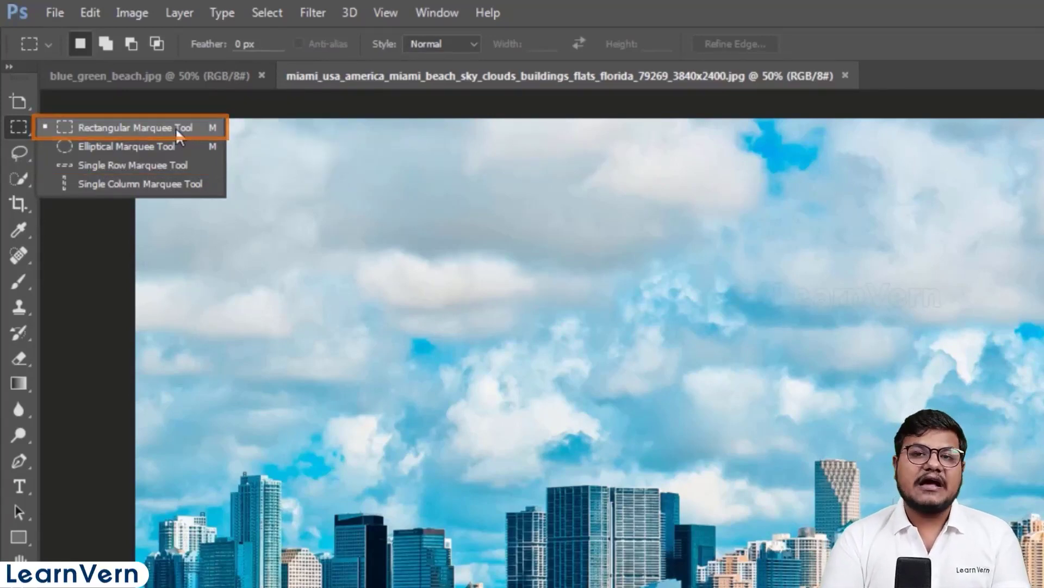
Step: Draw a rectangular marquee selection over the sky and part of the skyline and deselect it
click(175, 128)
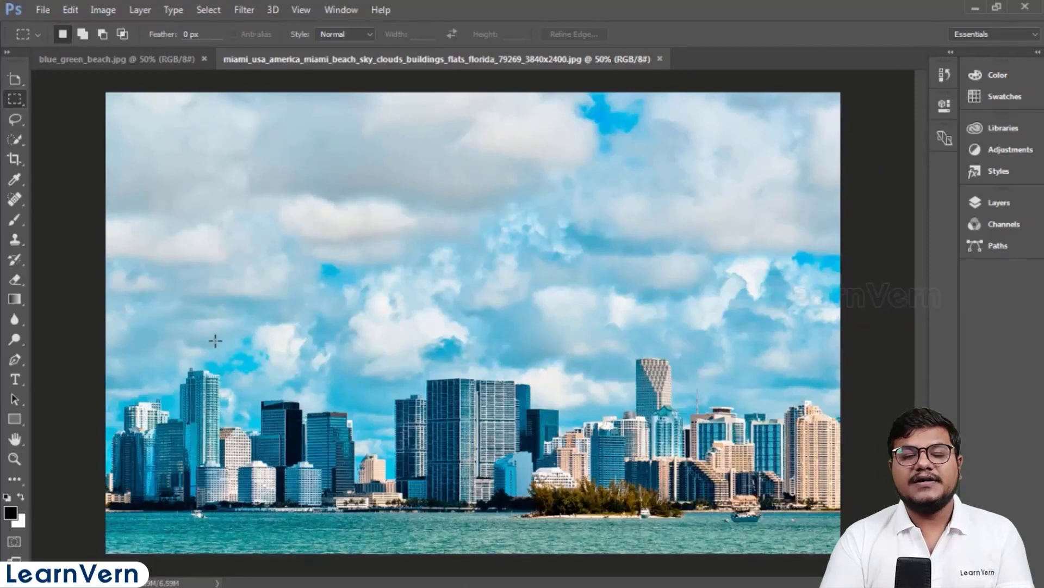
drag(154, 132, 665, 473)
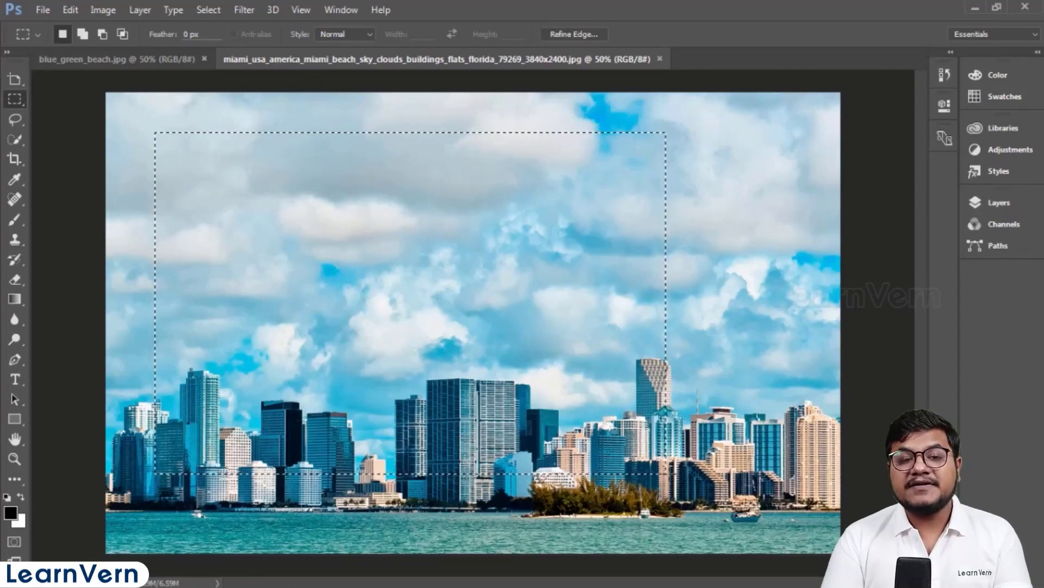
key(ctrl+d)
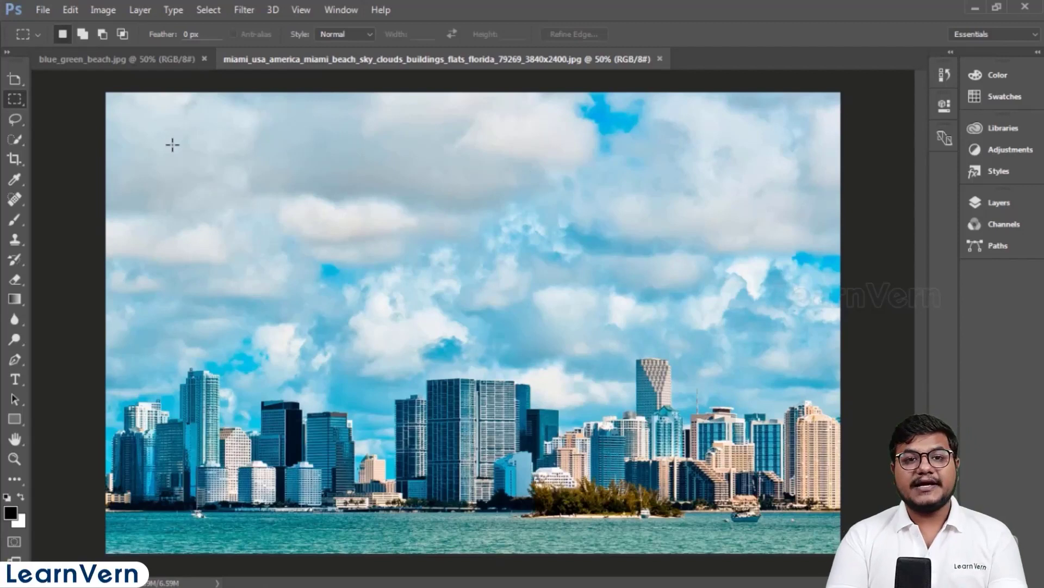
Step: Draw a rectangular marquee selection from the sky down to the waterline, reposition it slightly, and deselect it
drag(197, 167, 651, 510)
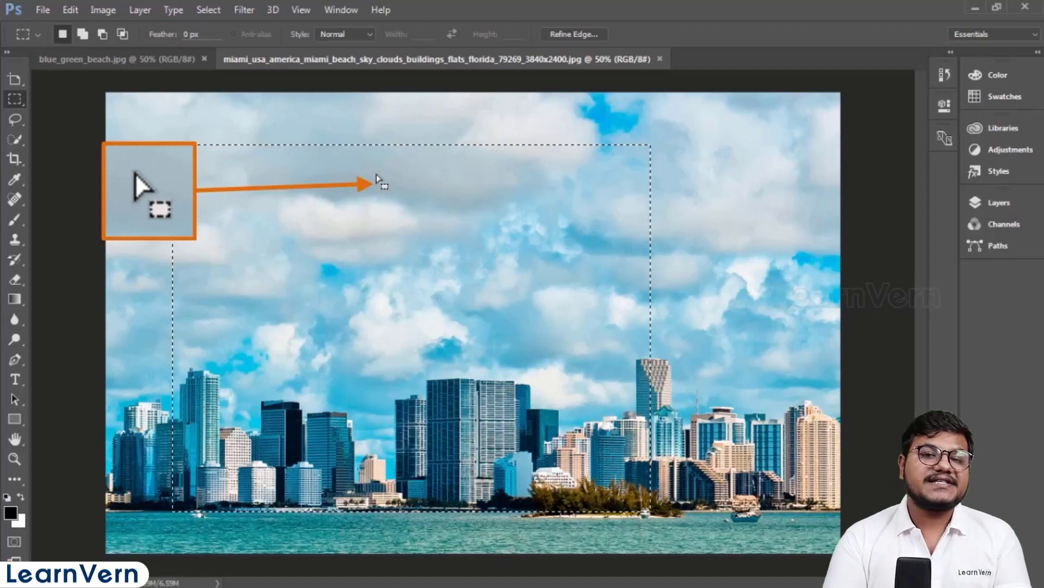
drag(370, 175, 427, 166)
key(ctrl+d)
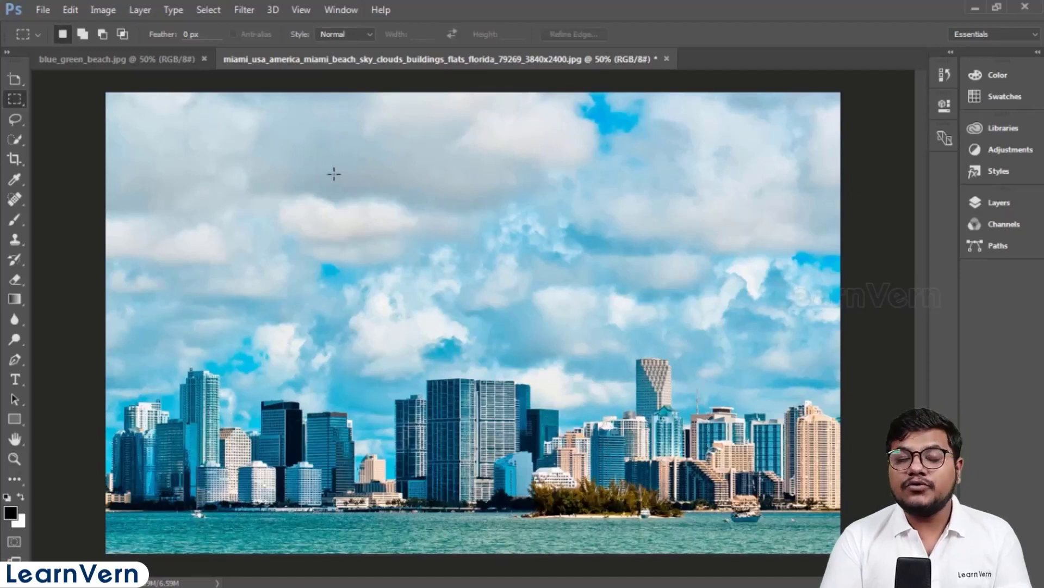
Step: Select a rectangle of sky and skyline, and add a second rectangle overlapping its lower-right corner in Add to selection mode
drag(222, 139, 660, 452)
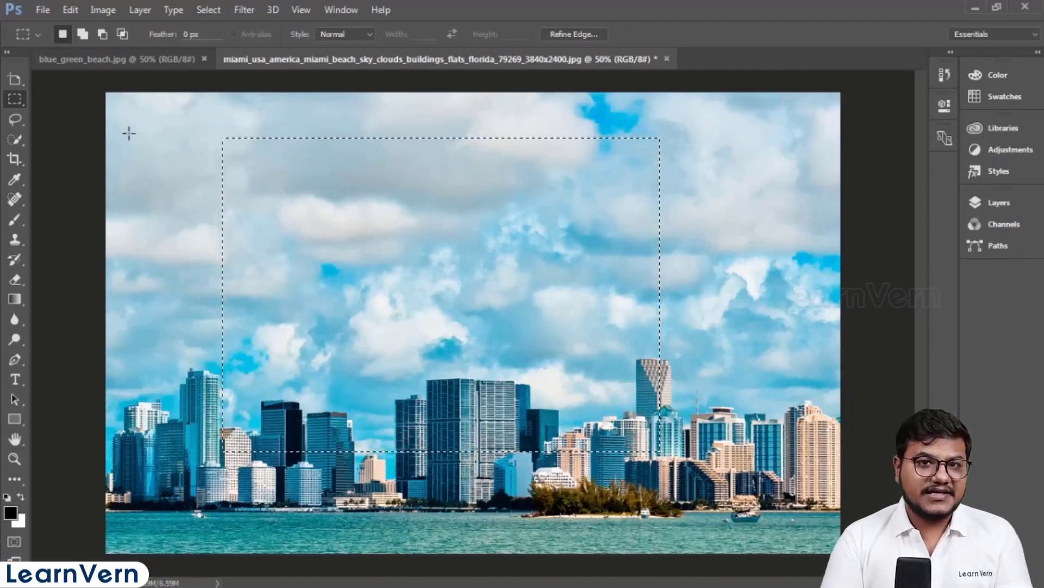
click(83, 36)
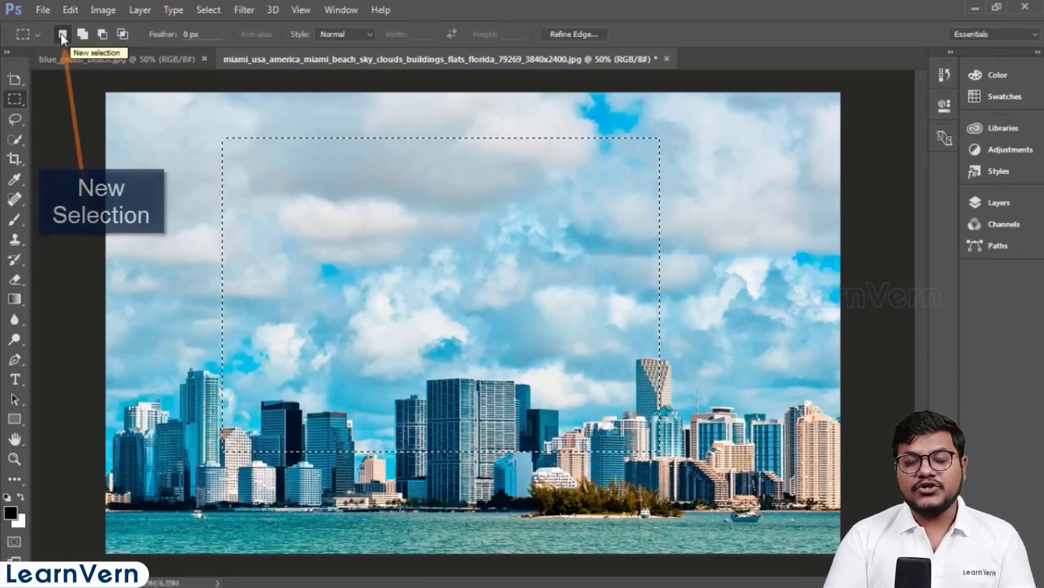
click(62, 35)
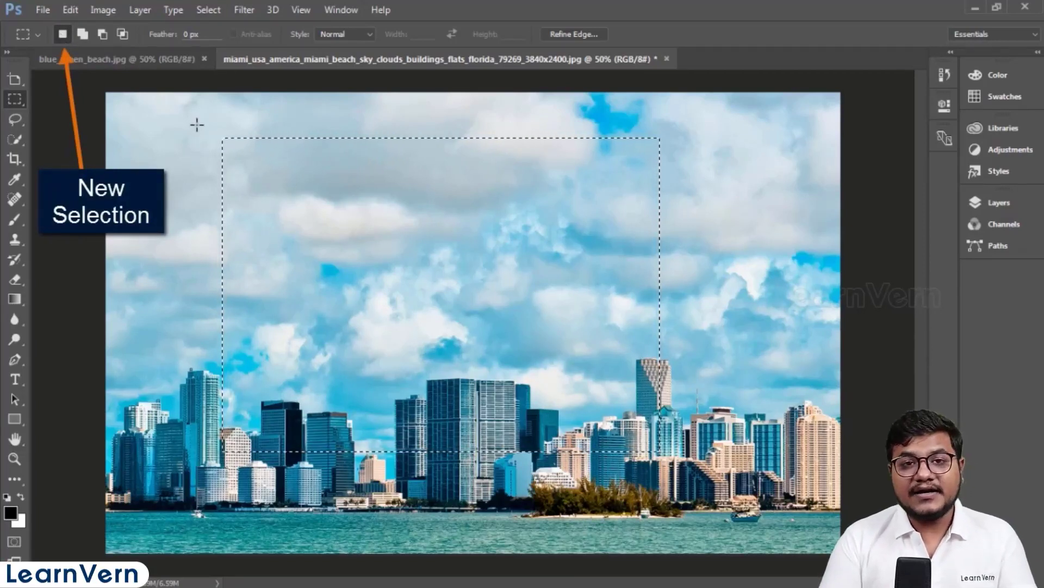
click(82, 35)
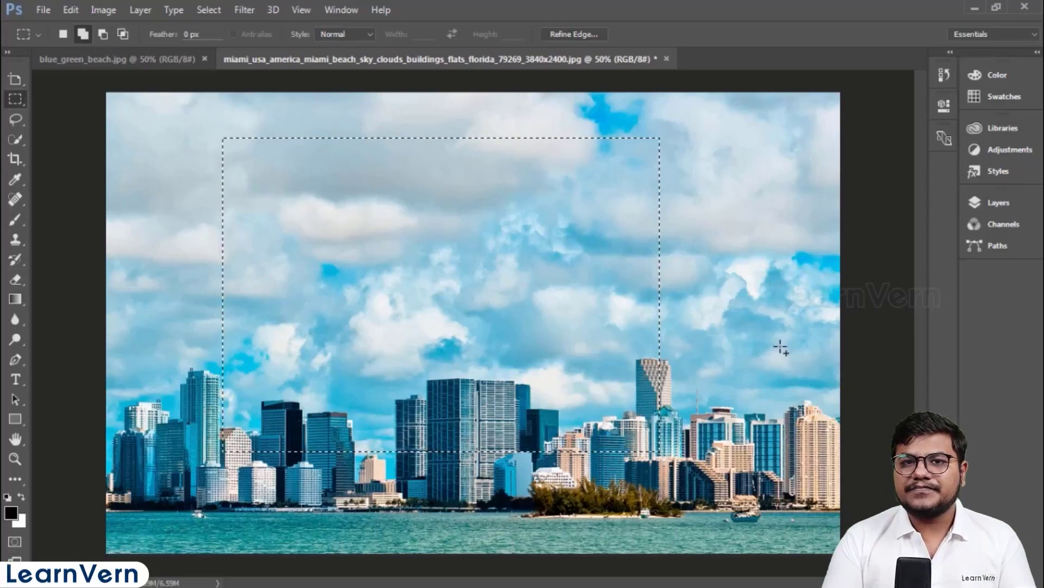
drag(780, 345, 650, 452)
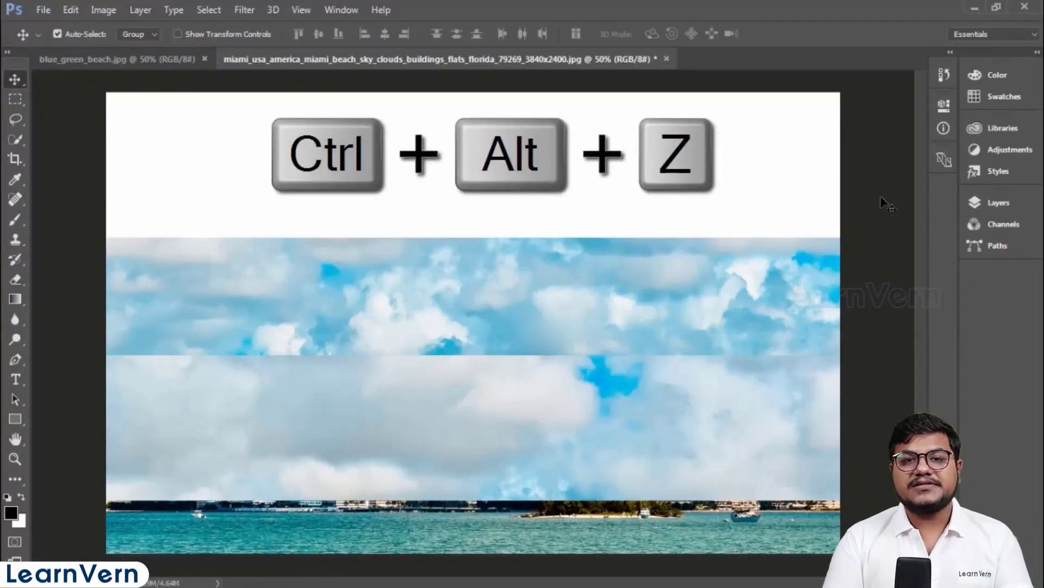
Step: Step back through the history to undo the moved sky strips and the full-width sky selection
key(ctrl+alt+z)
key(ctrl+alt+z)
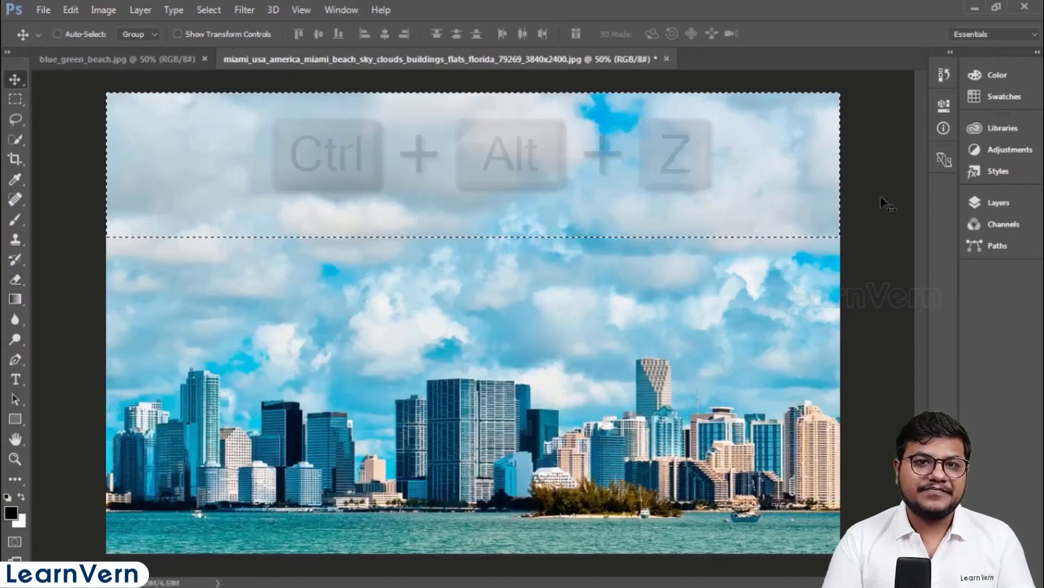
key(ctrl+alt+z)
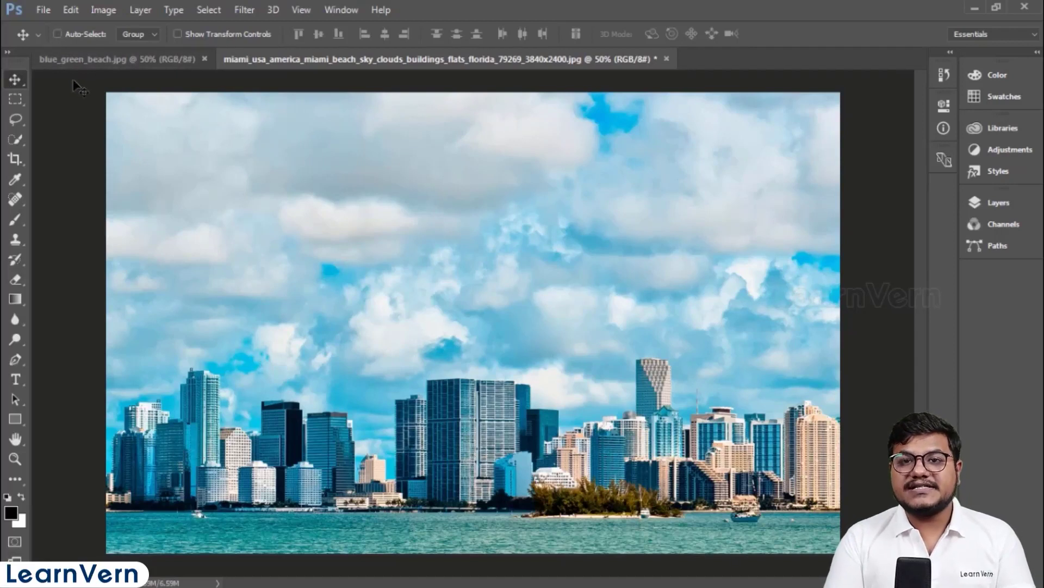
click(70, 10)
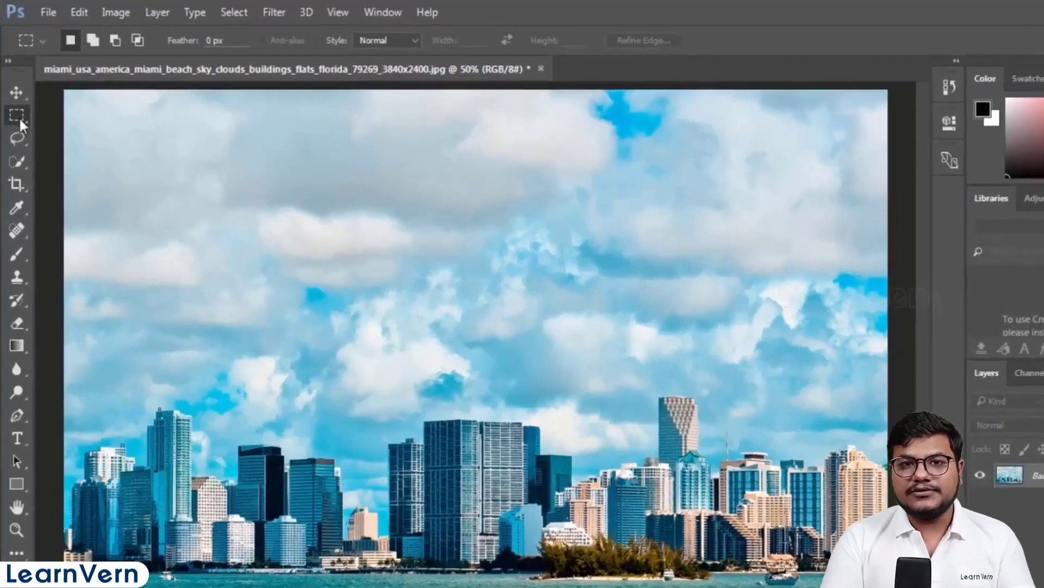
Step: Draw an elliptical marquee selection over the central clouds and the tops of the buildings
right_click(17, 106)
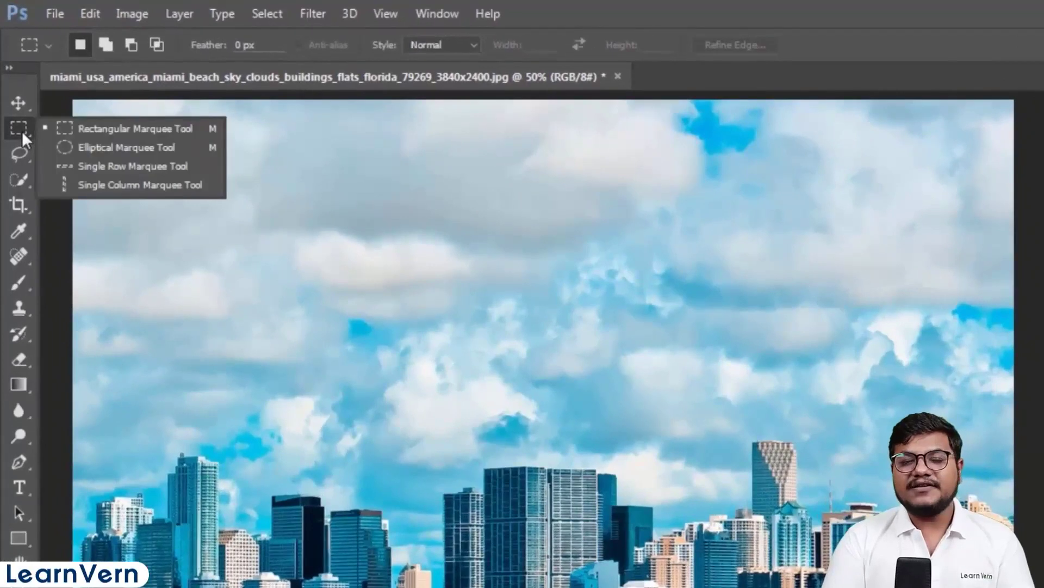
click(195, 144)
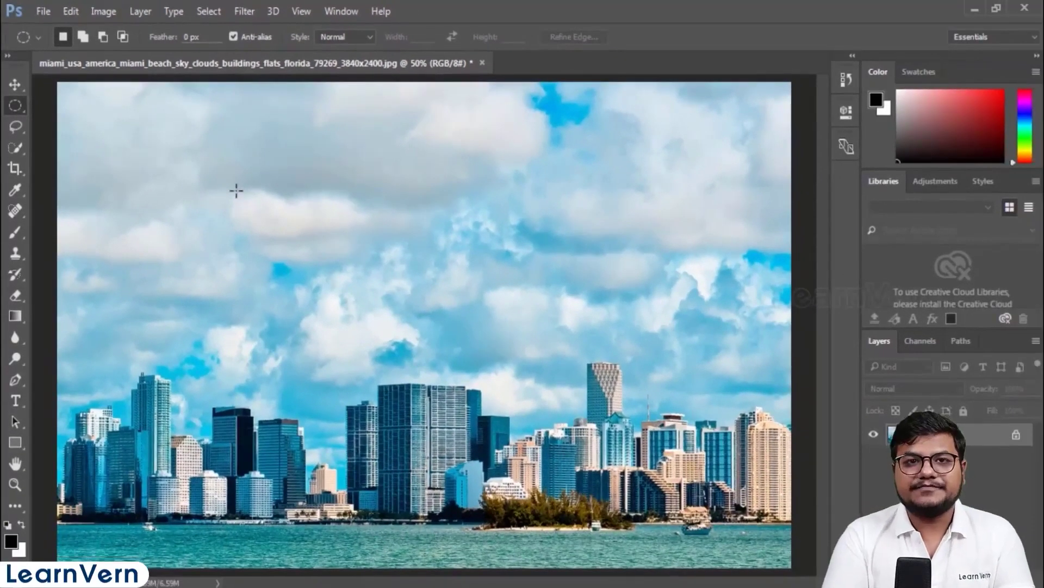
drag(242, 197, 579, 435)
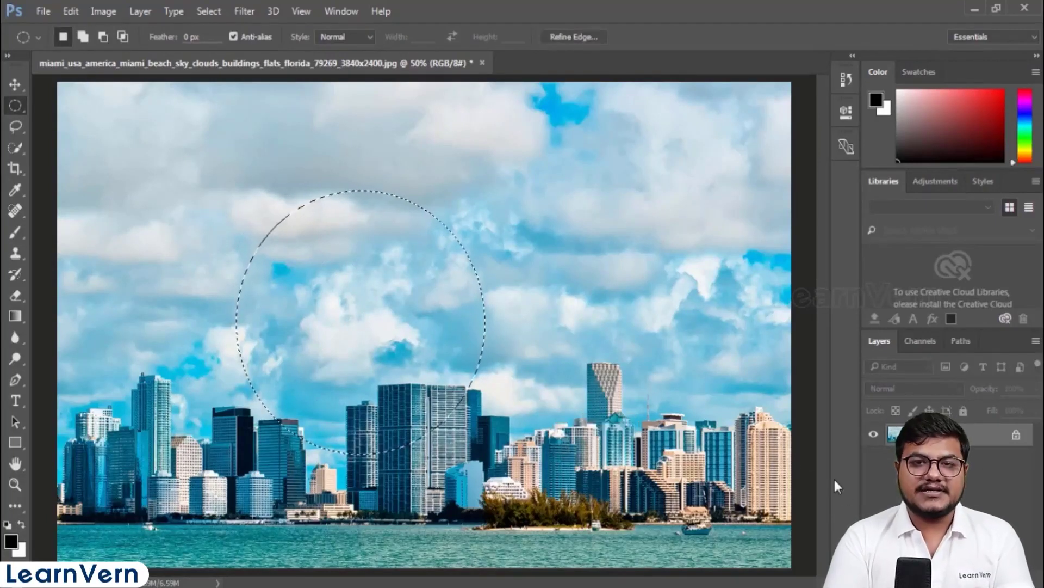
Step: Try moving the selected ellipse of pixels toward the right side of the sky, undo the move, and deselect
click(15, 85)
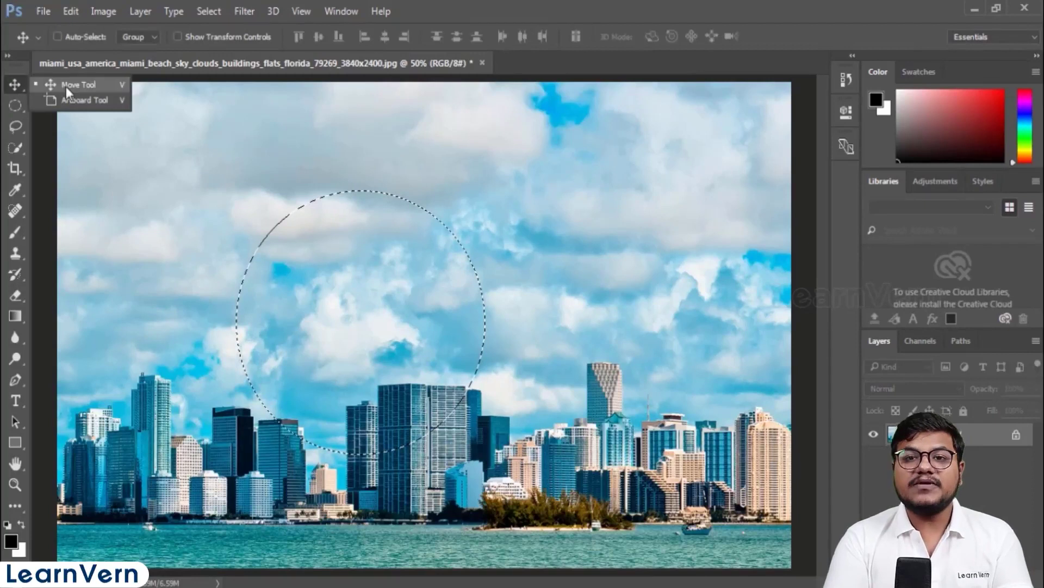
click(73, 90)
drag(345, 308, 645, 249)
key(ctrl+z)
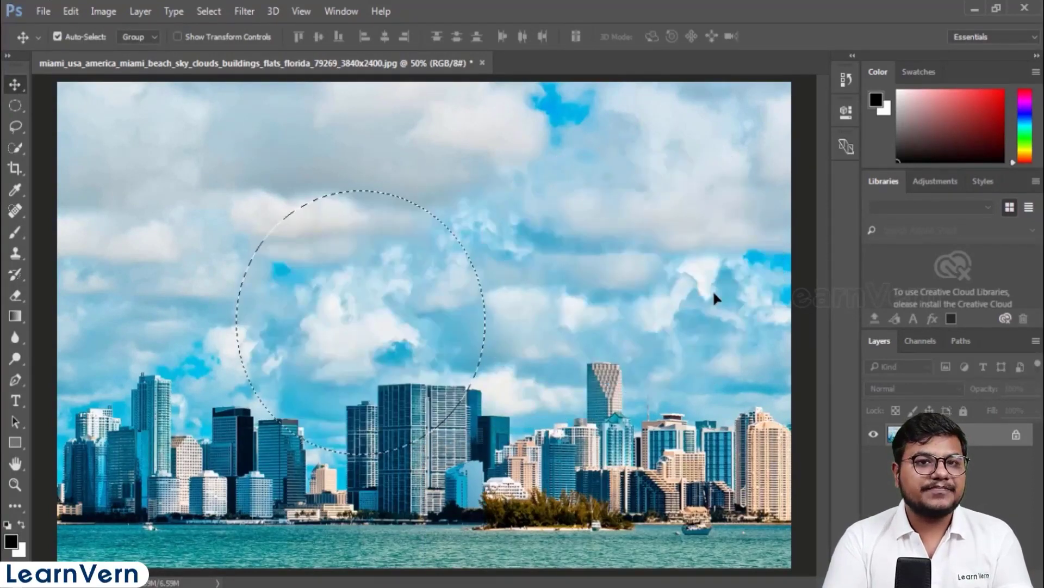
key(ctrl+d)
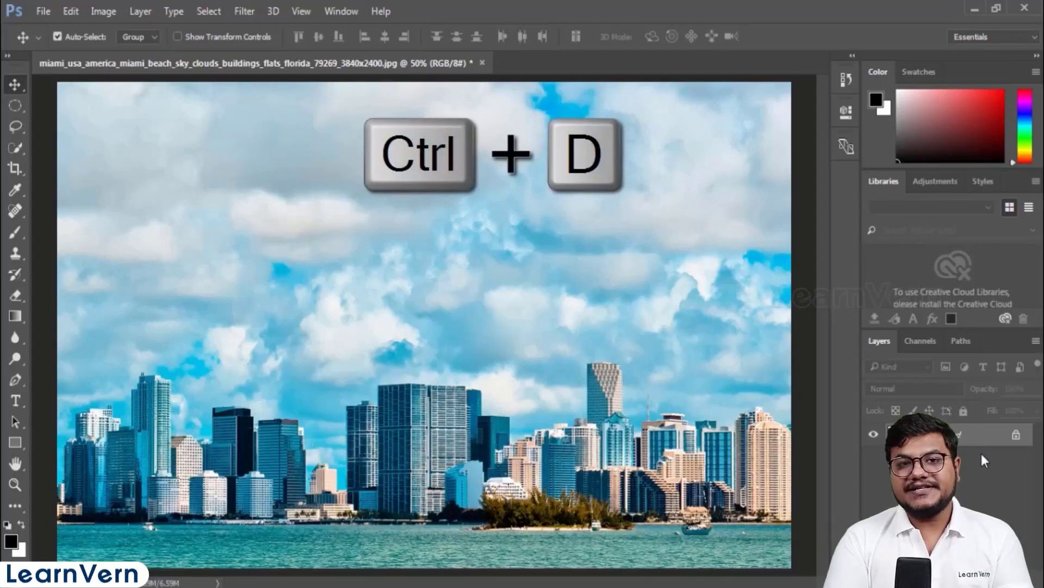
Step: Convert the locked background into a regular layer named Layer 0 with Normal mode and 100% opacity
double_click(962, 434)
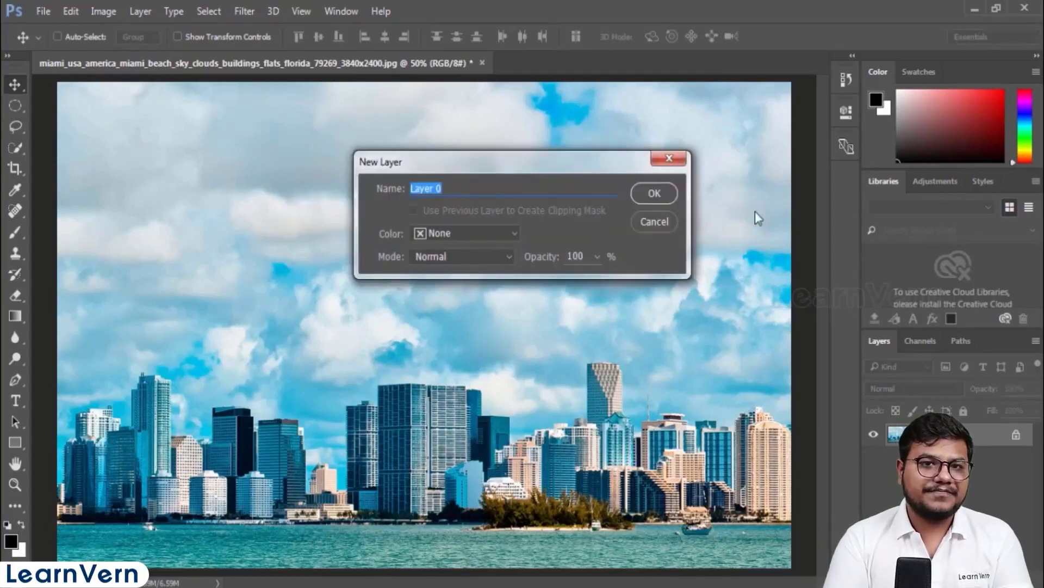
click(654, 194)
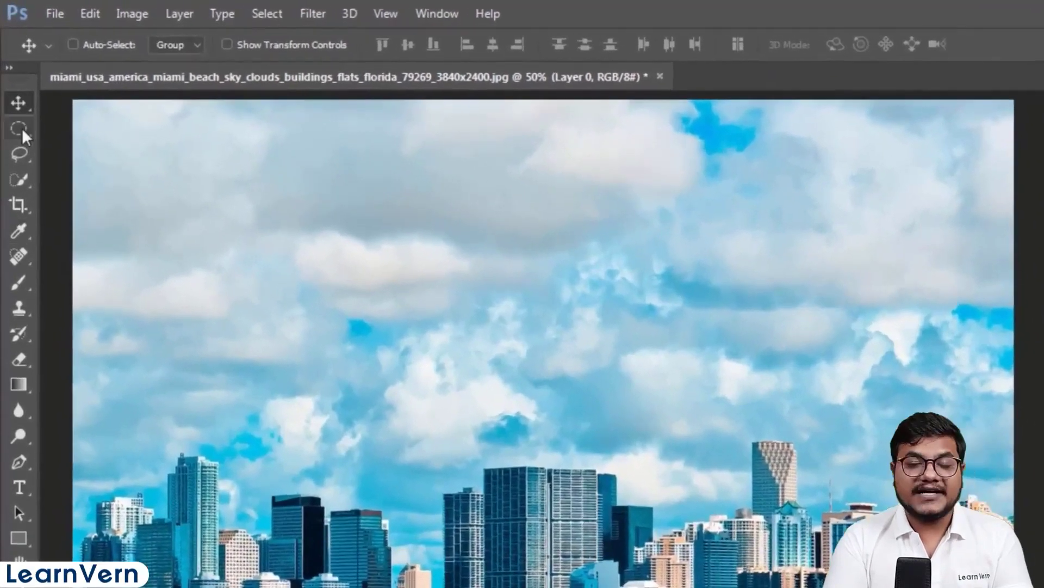
Step: Place a single-row marquee selection across the full width of the upper sky
click(20, 127)
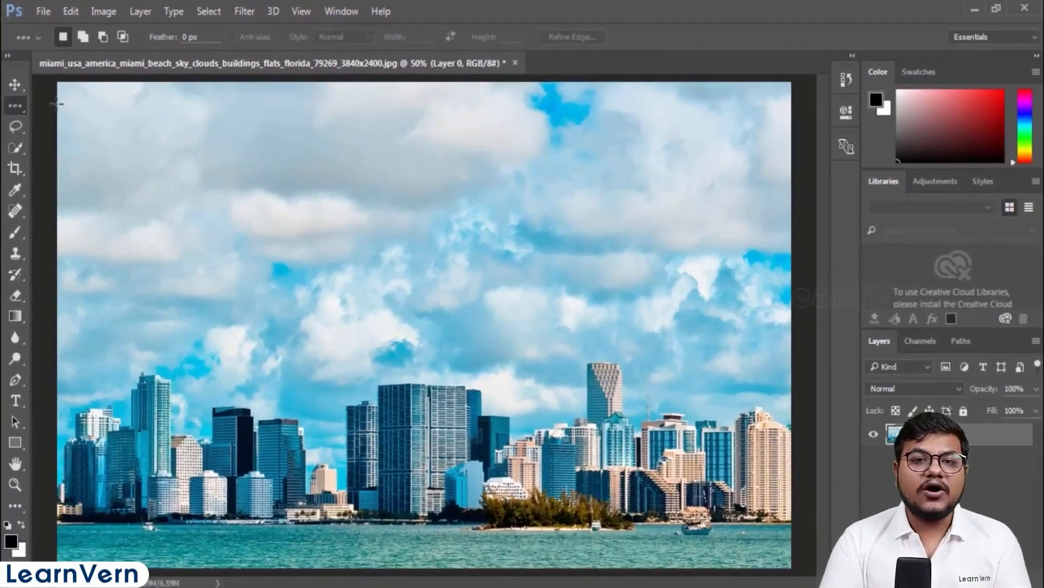
drag(59, 103, 66, 130)
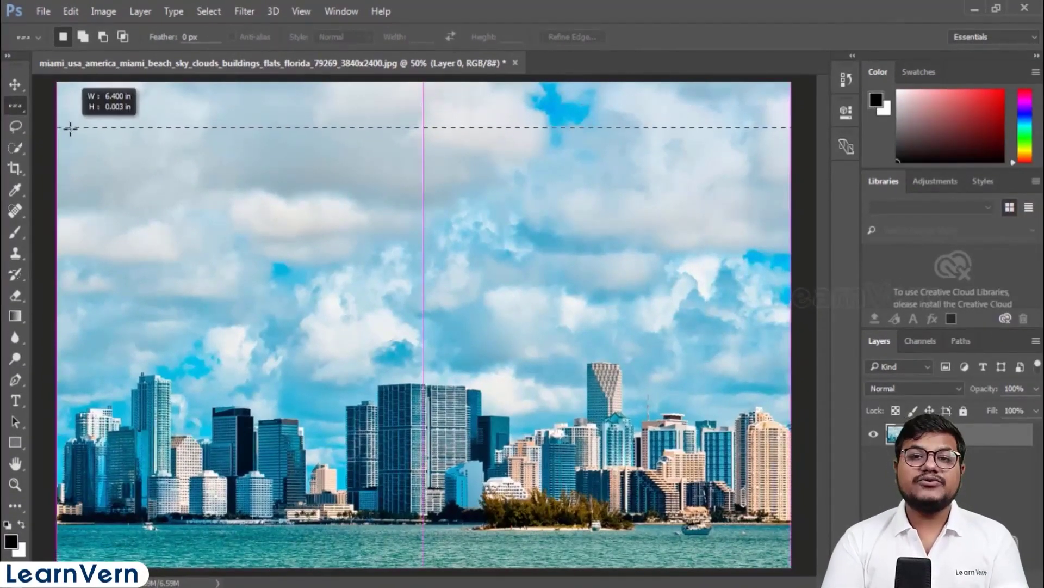
drag(77, 126, 77, 127)
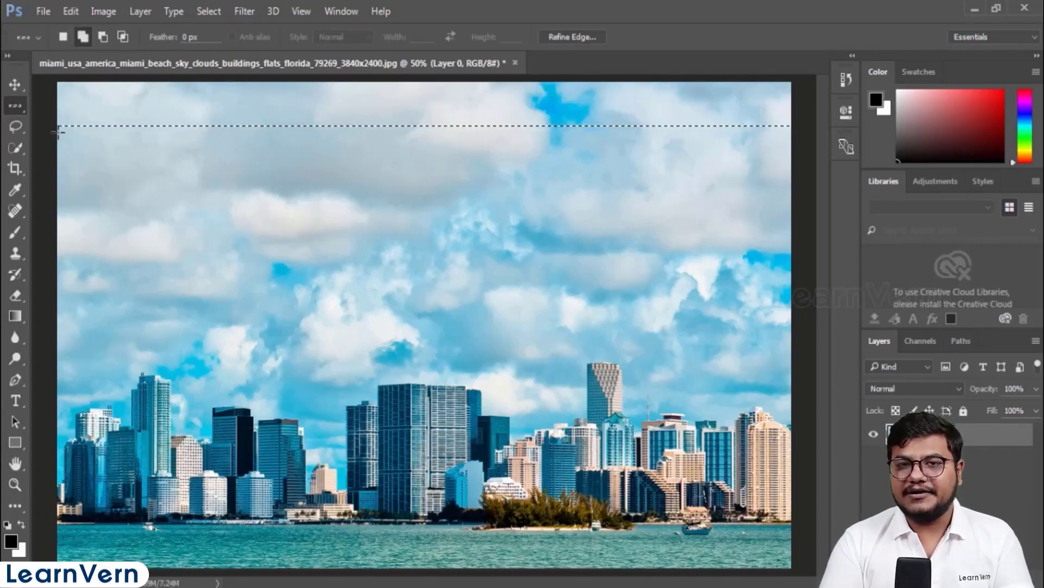
click(62, 130)
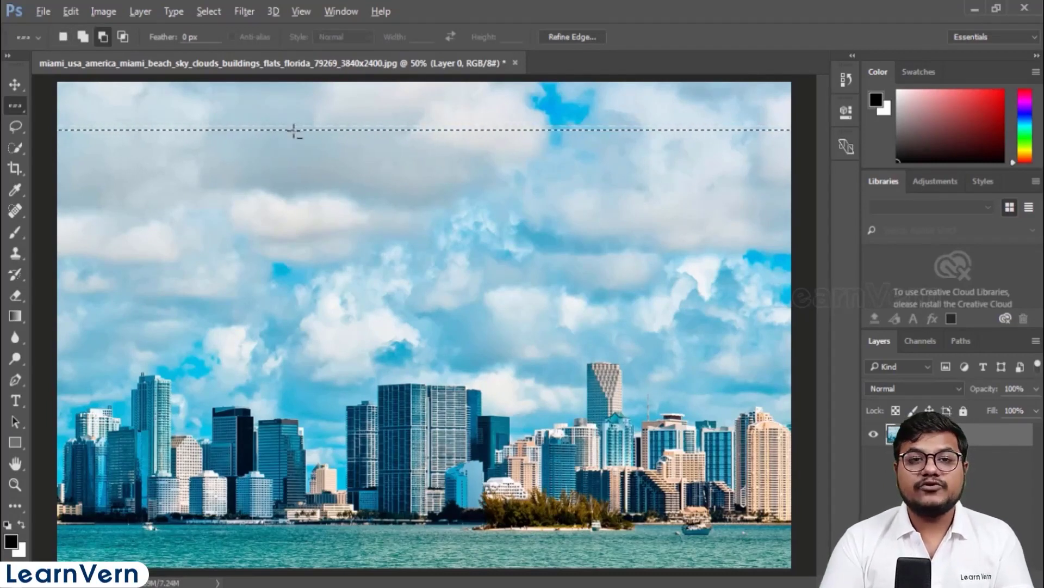
Step: Nudge the single-row selection down the sky, deleting its pixels at four spaced positions, and deselect
scroll(298, 122, up, 4)
key(Down)
click(499, 4)
key(Down)
key(Down)
key(Down)
key(Down)
key(Down)
key(Down)
key(Down)
key(Down)
key(Down)
key(Down)
key(Down)
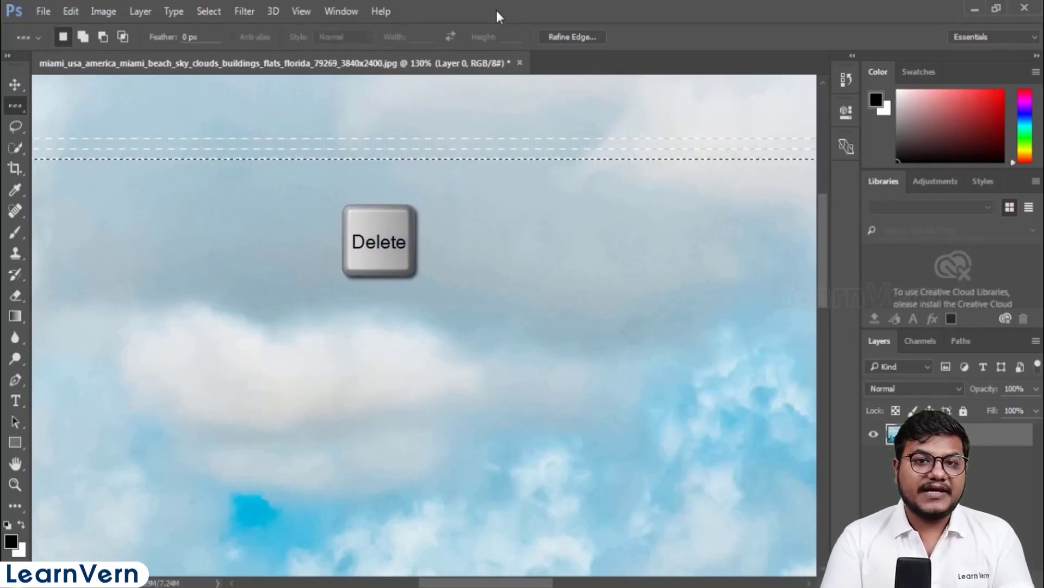
key(Down)
key(Down)
key(Down)
key(Down)
key(Down)
key(Down)
key(Down)
key(Down)
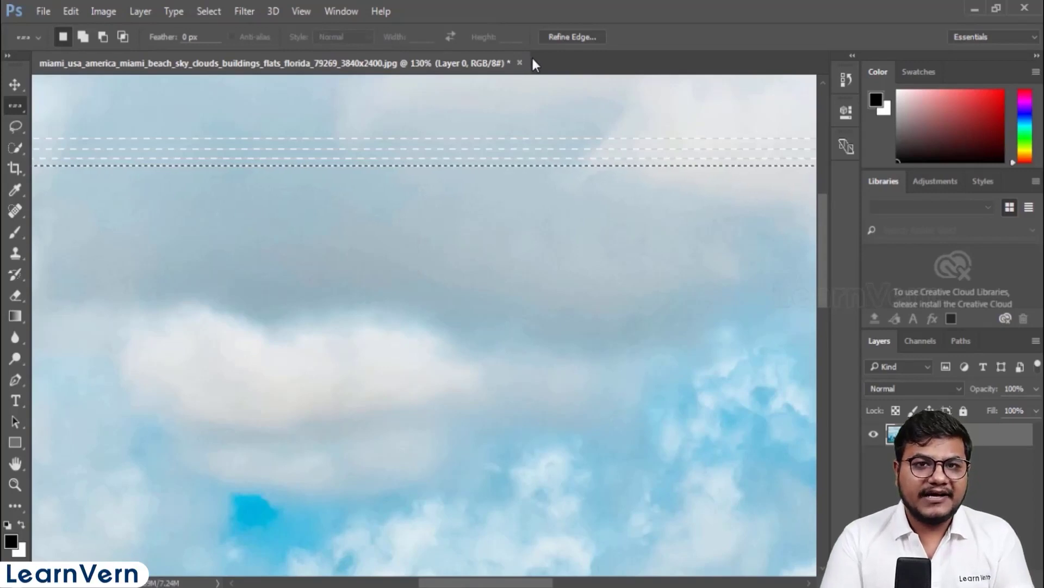
key(Down)
key(Down)
key(Down)
key(Down)
key(Down)
key(Down)
key(Down)
key(Down)
key(Down)
key(Down)
key(Down)
key(Down)
key(Down)
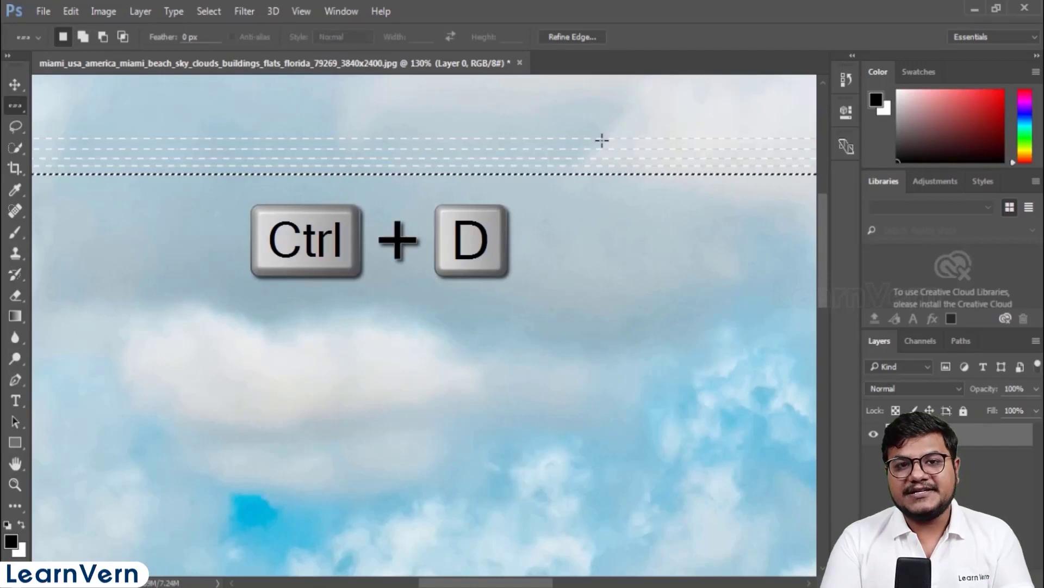
key(ctrl+d)
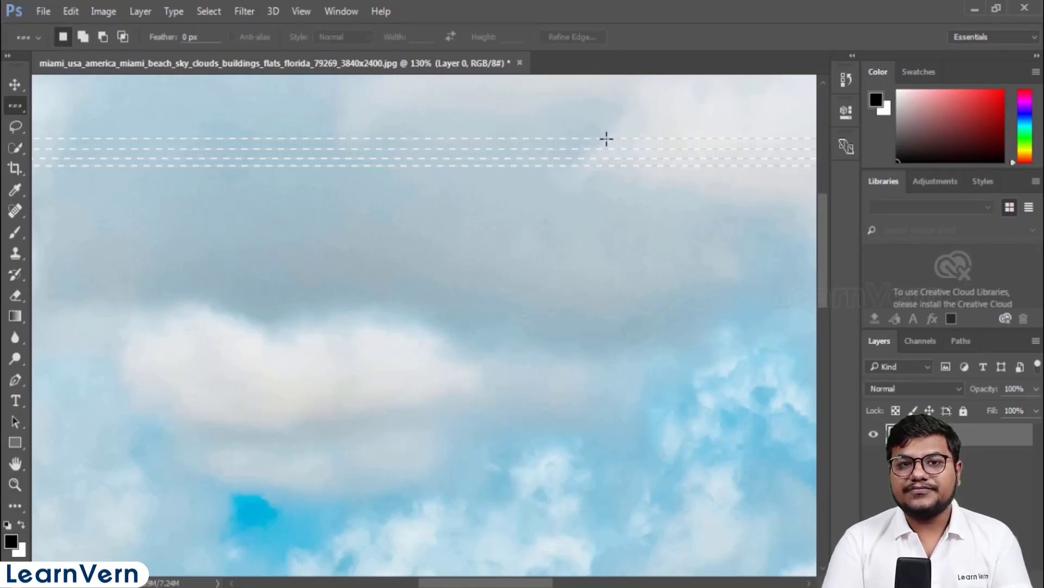
key(Delete)
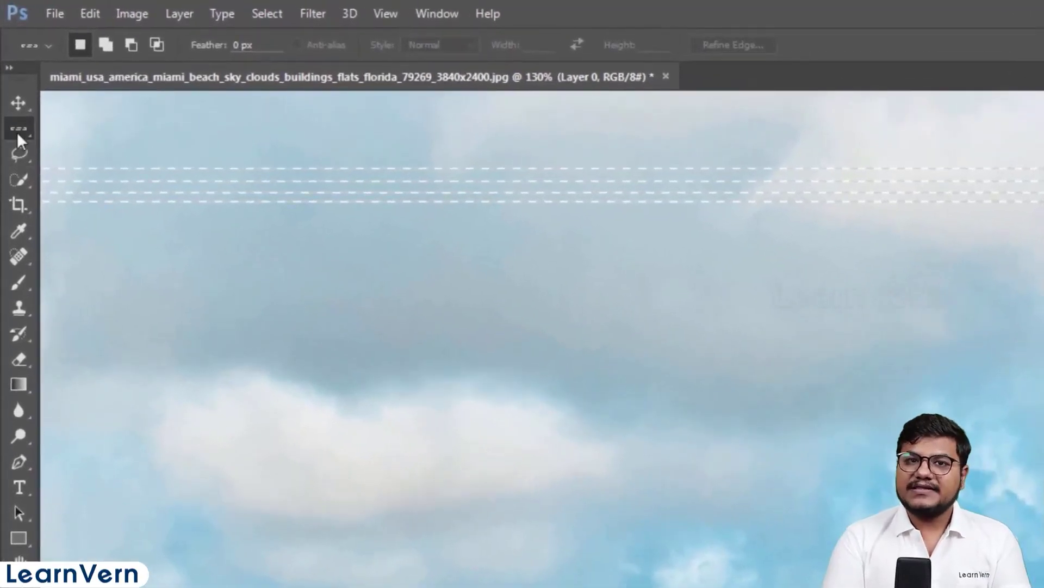
Step: Place a single-column marquee selection through the clouds, reposition it horizontally, and deselect it
right_click(17, 130)
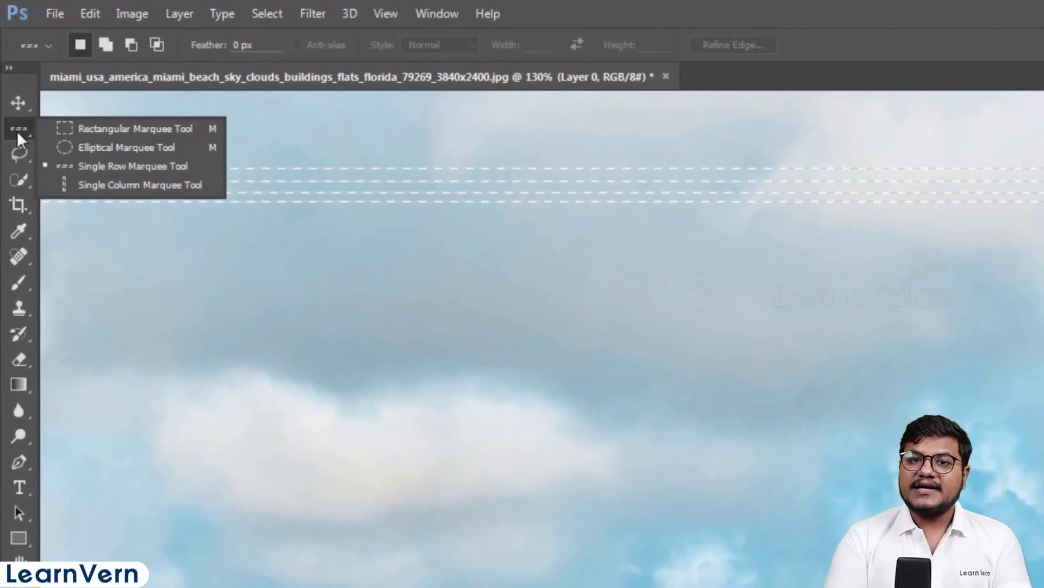
click(144, 193)
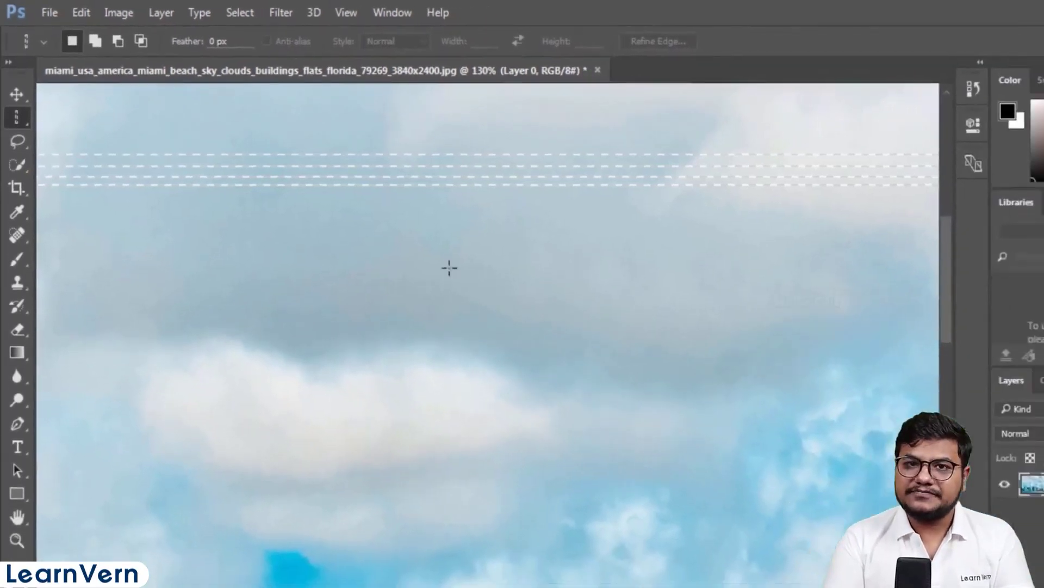
shift+click(327, 228)
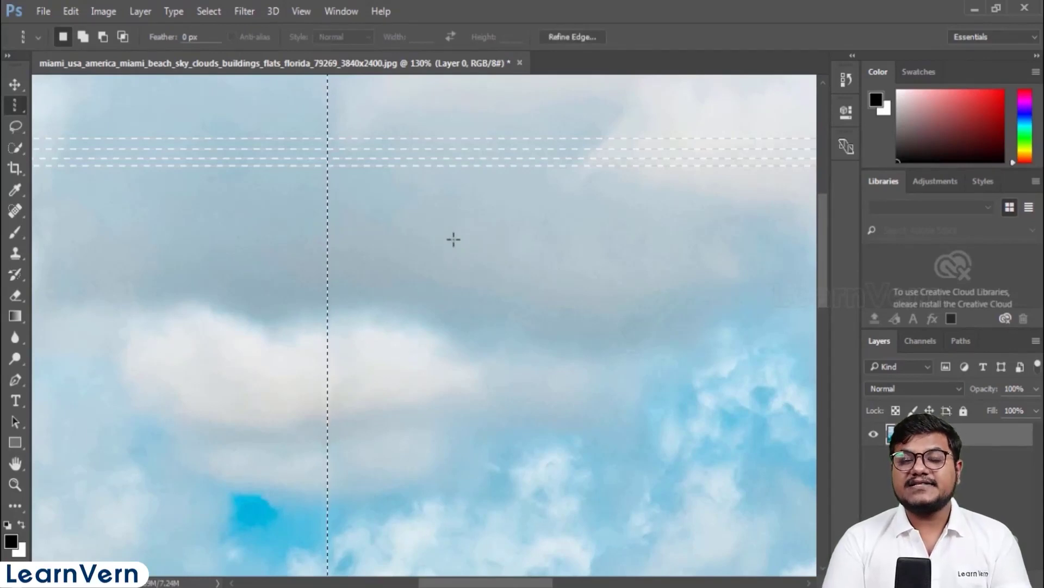
drag(446, 237, 296, 217)
drag(193, 231, 398, 228)
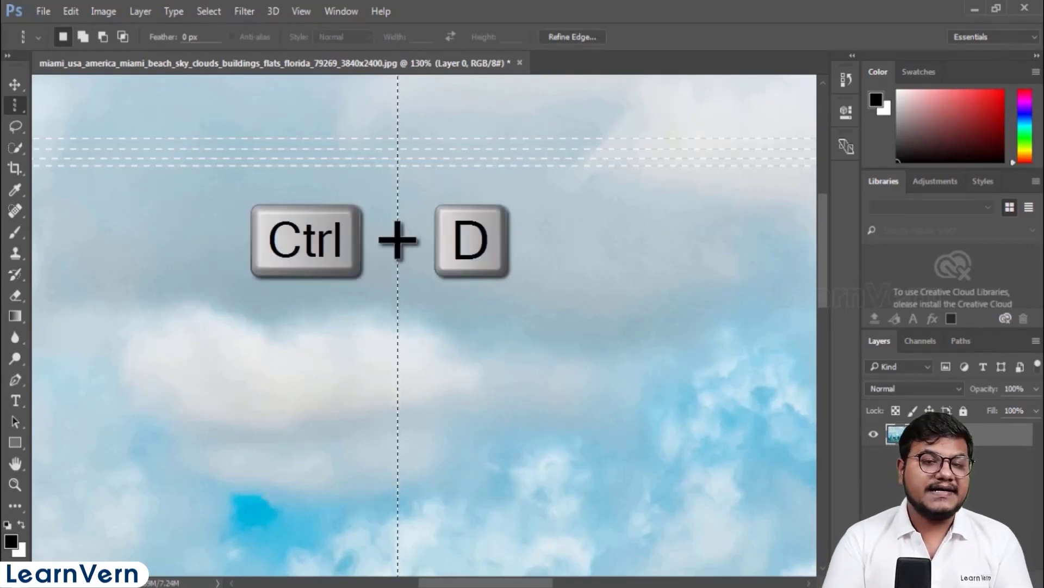
key(ctrl+d)
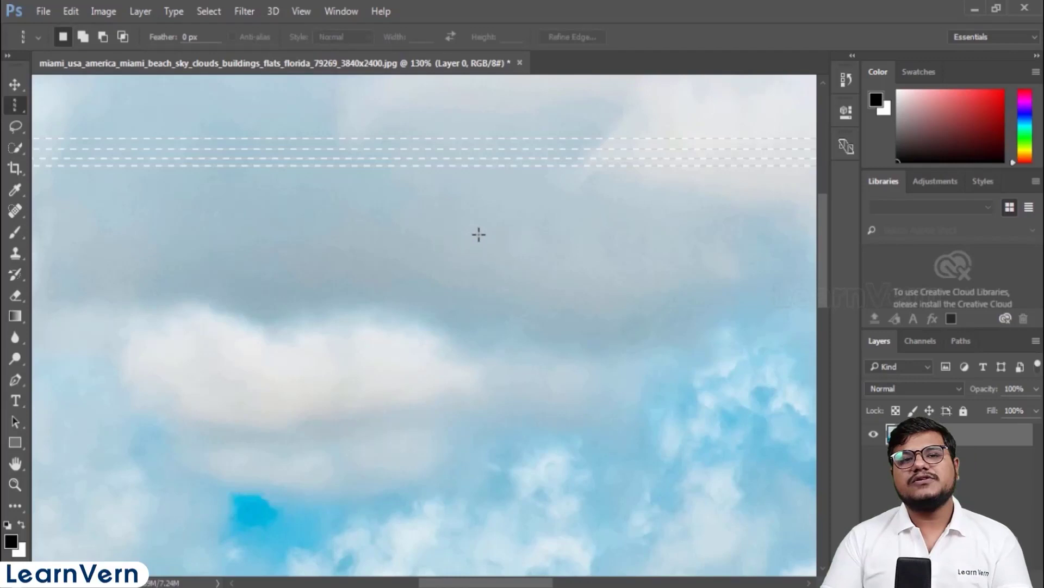
Step: Zoom out to view the whole skyline photo at 50%, trying a brief zoom in and back out
scroll(479, 231, down, 15)
scroll(376, 326, up, 5)
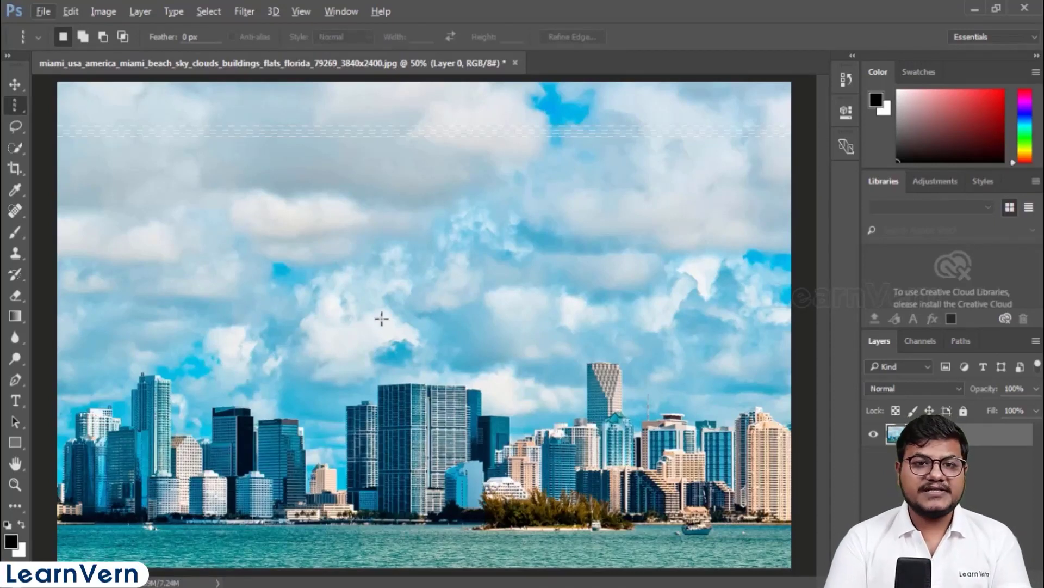
key(alt)
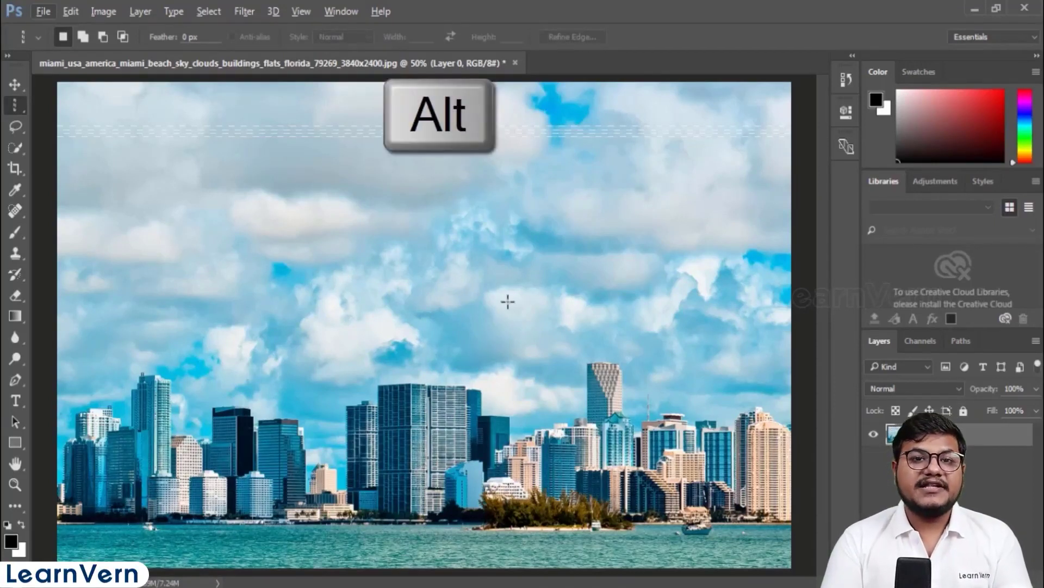
scroll(538, 241, up, 5)
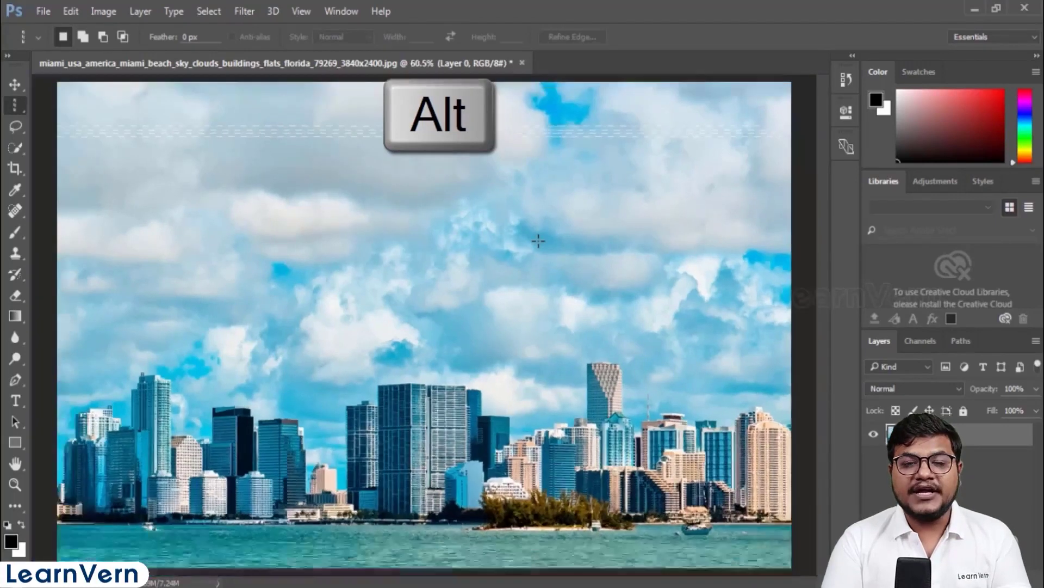
scroll(539, 241, down, 5)
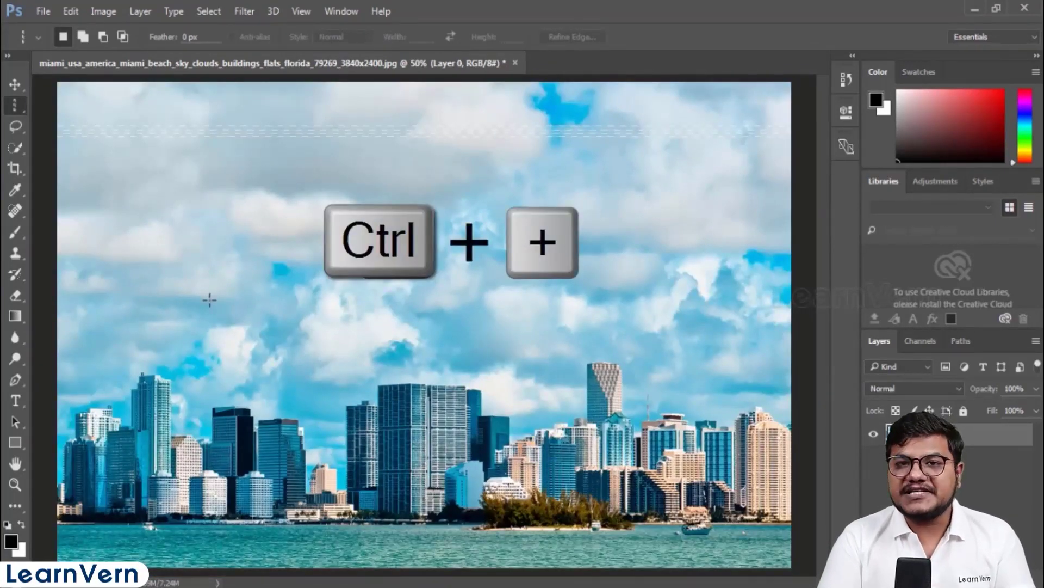
Step: Magnify the photo in increments to 400% to inspect the clouds up close
key(ctrl+plus)
key(ctrl+plus)
key(ctrl+plus)
key(ctrl+plus)
key(ctrl+plus)
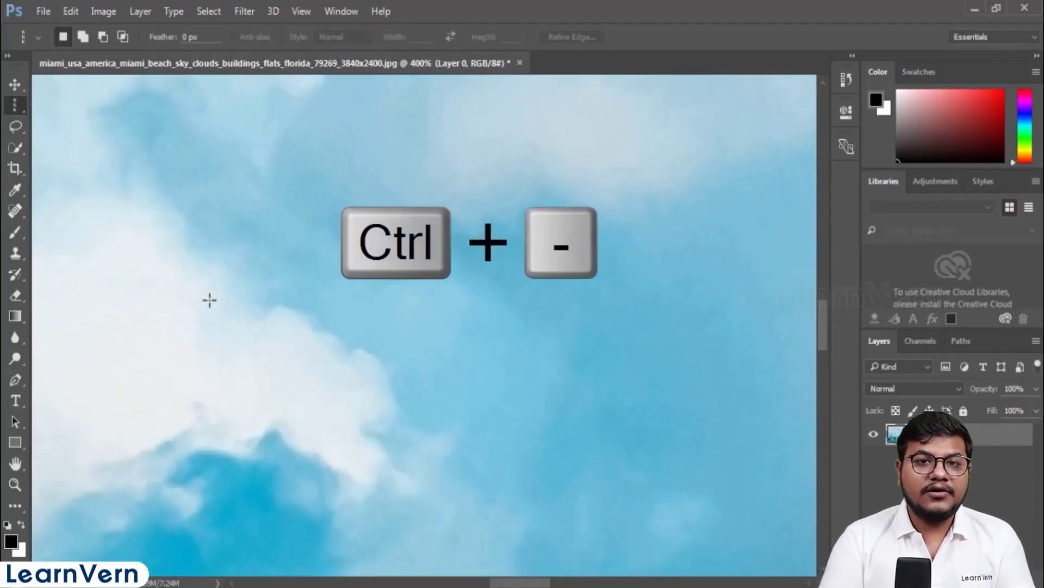
Step: Reduce the magnification in increments until the whole photo shows at 50%
key(ctrl+minus)
key(ctrl+minus)
key(ctrl+minus)
key(ctrl+minus)
key(ctrl+minus)
key(ctrl+minus)
key(ctrl+plus)
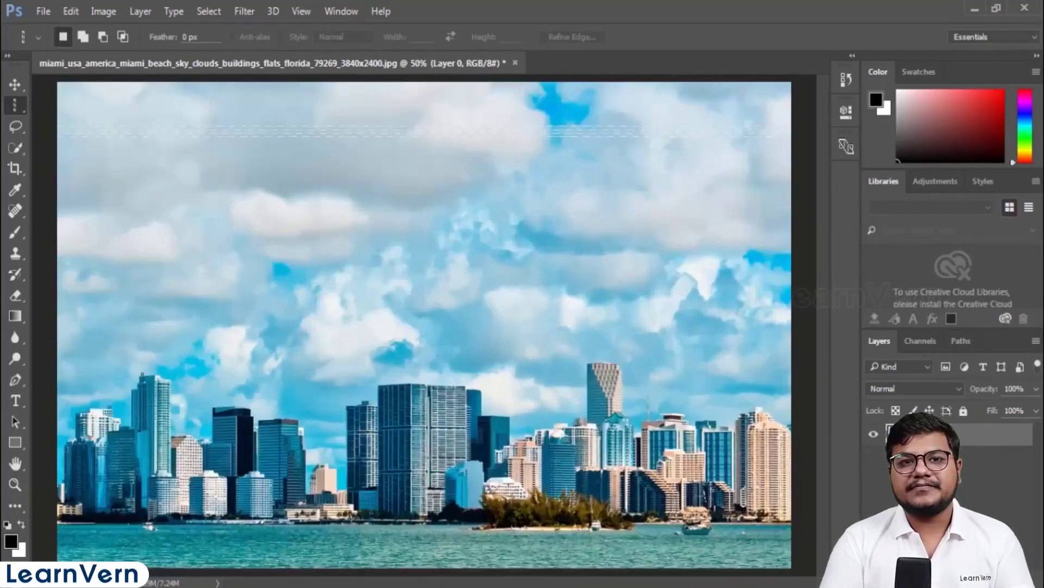
Step: Open the Navigator, use it to magnify the photo to about 105%, and shift the visible area slightly
click(337, 11)
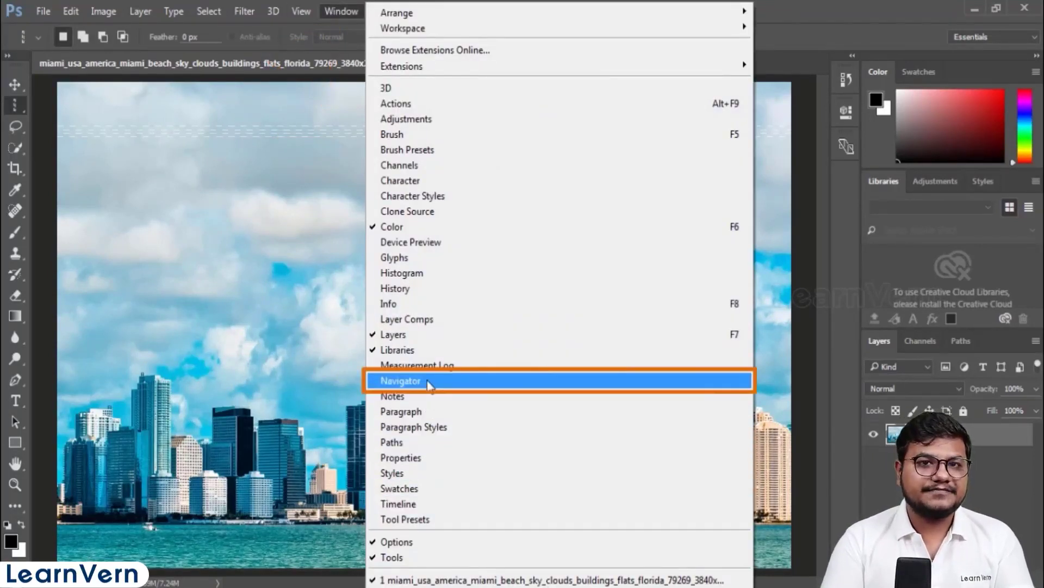
click(429, 384)
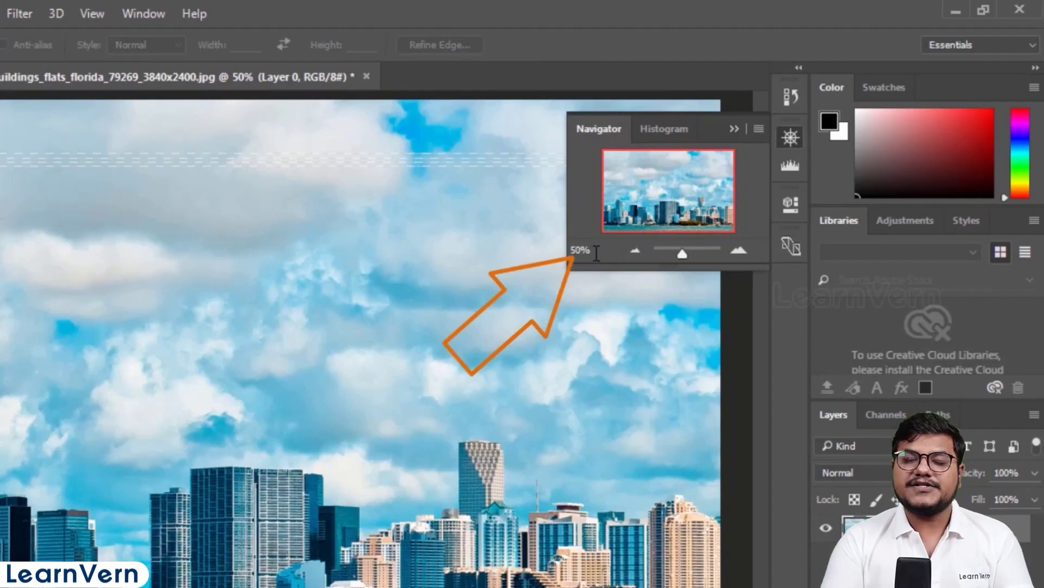
drag(596, 252, 565, 252)
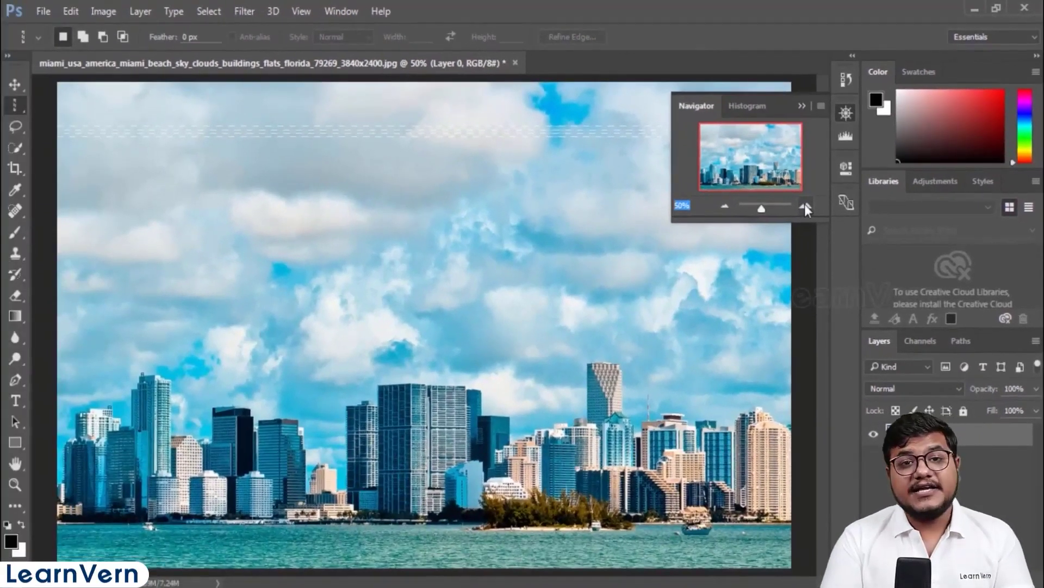
click(805, 206)
click(805, 205)
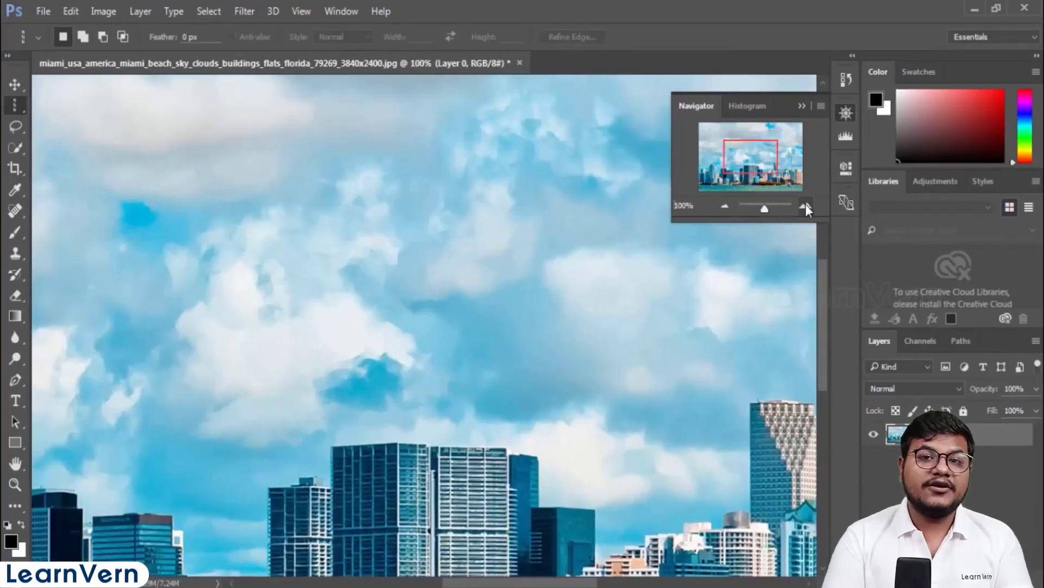
mouse_move(764, 209)
mouse_down()
mouse_move(778, 209)
mouse_move(750, 212)
mouse_move(765, 204)
mouse_up()
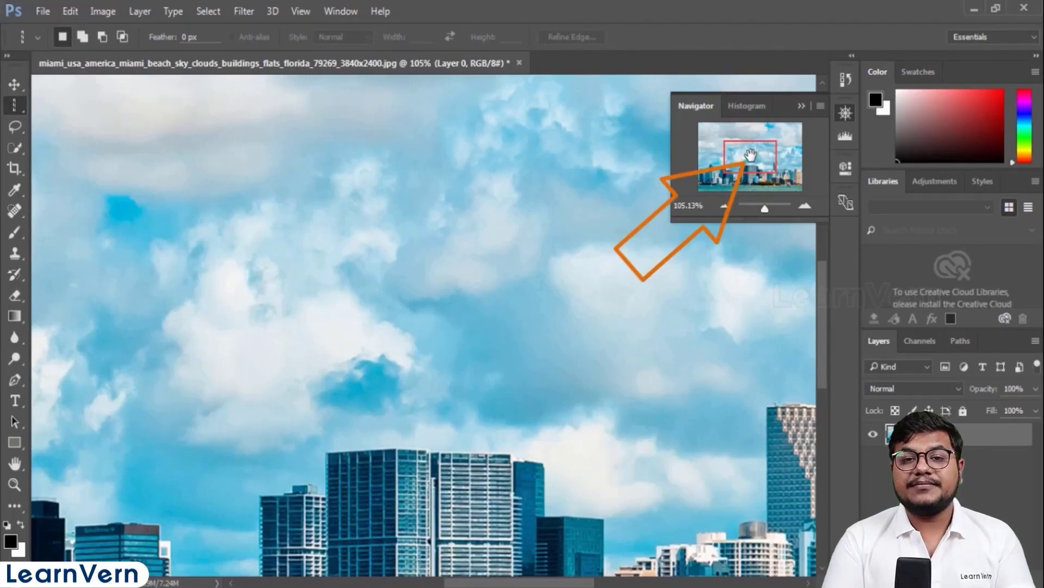
mouse_move(754, 152)
mouse_down()
mouse_move(766, 173)
mouse_move(753, 160)
mouse_up()
Step: Zoom the photo back out to 50% with the Navigator and collapse it
click(725, 206)
click(724, 206)
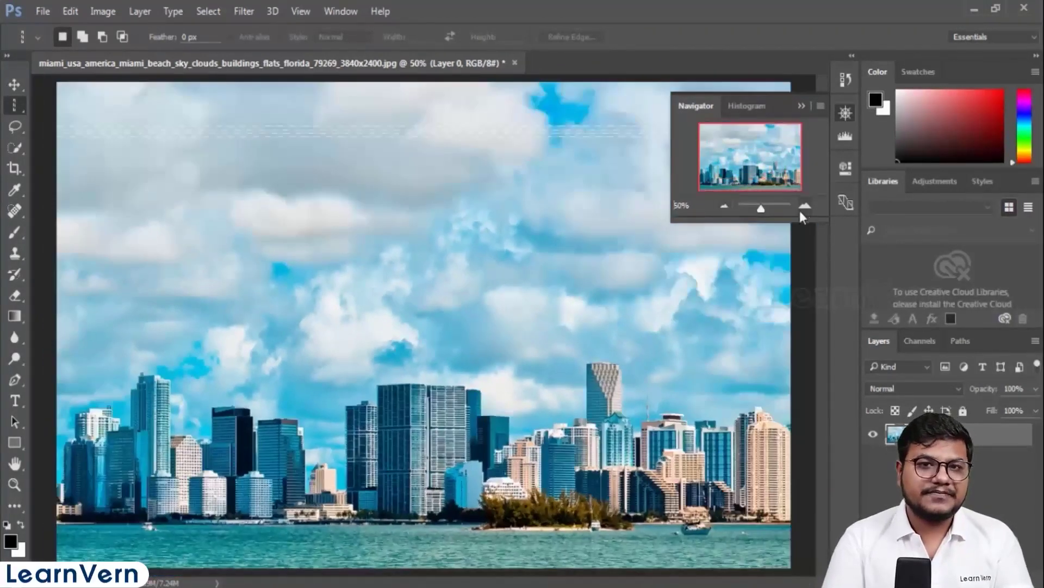
click(724, 206)
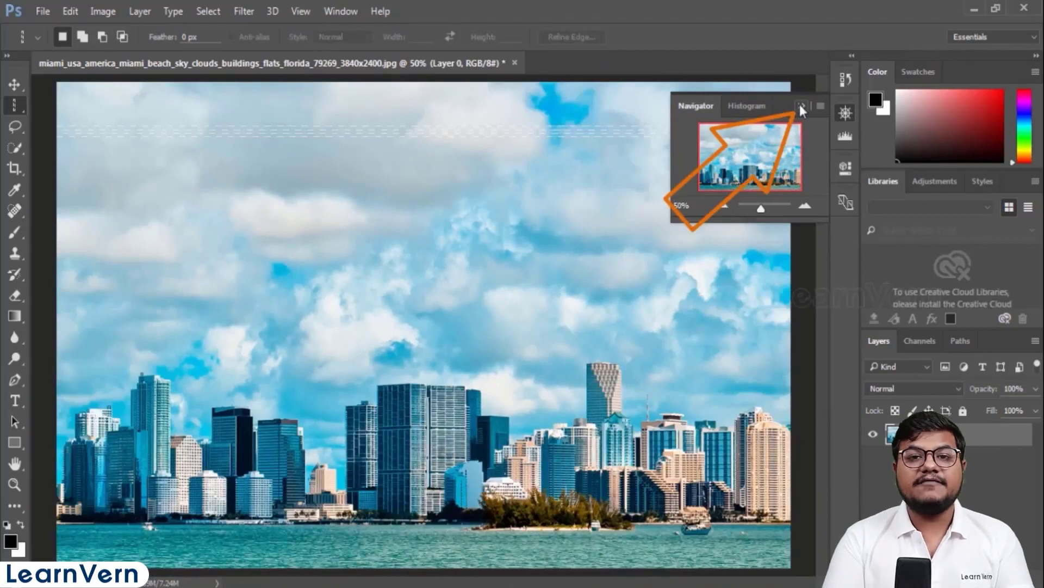
click(801, 105)
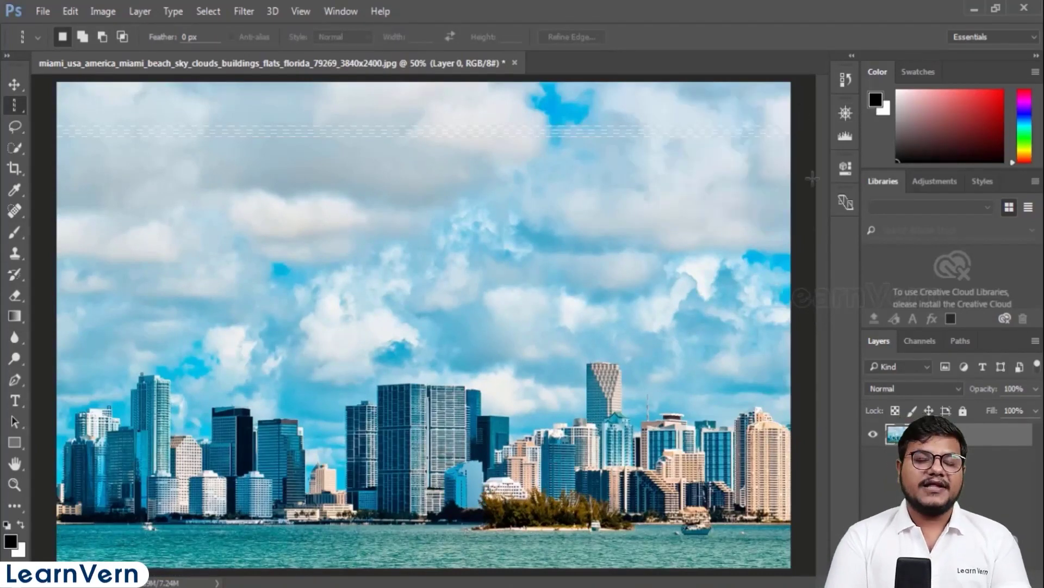